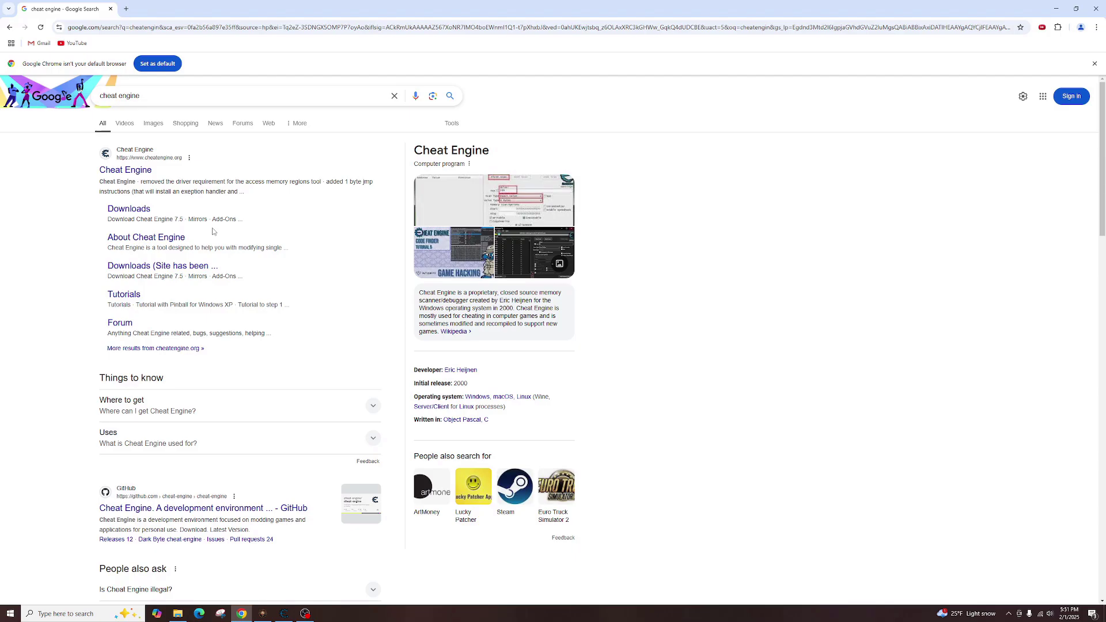
Step: Launch Cheat Engine 7.2 from the taskbar beside the Chrome search results
{"action": "left_click", "coordinate": [284, 614]}
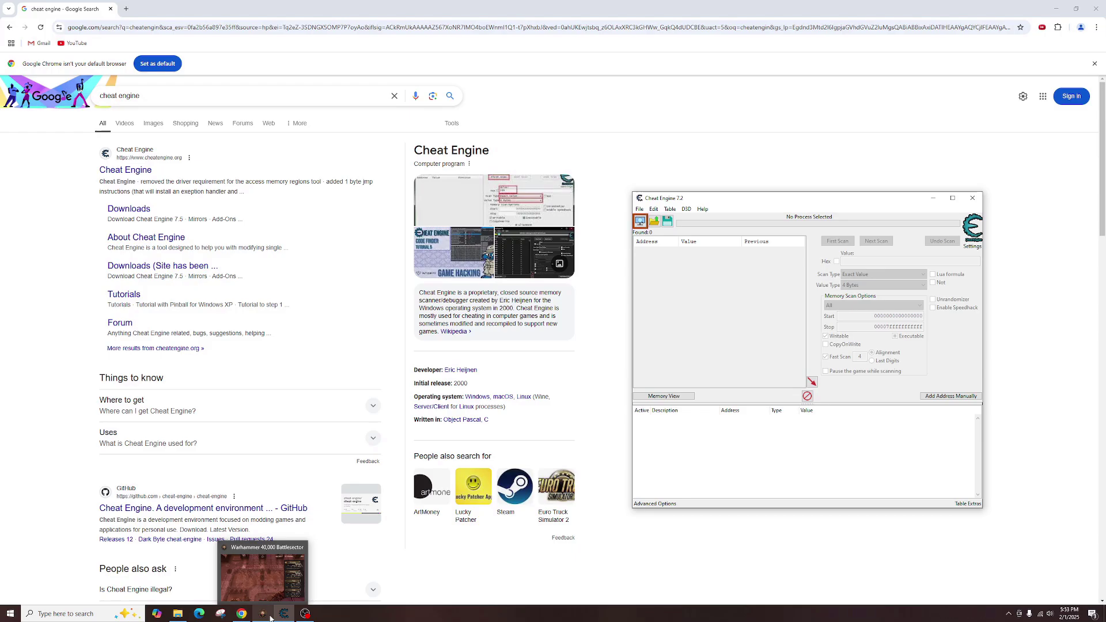
{"action": "mouse_move", "coordinate": [262, 614]}
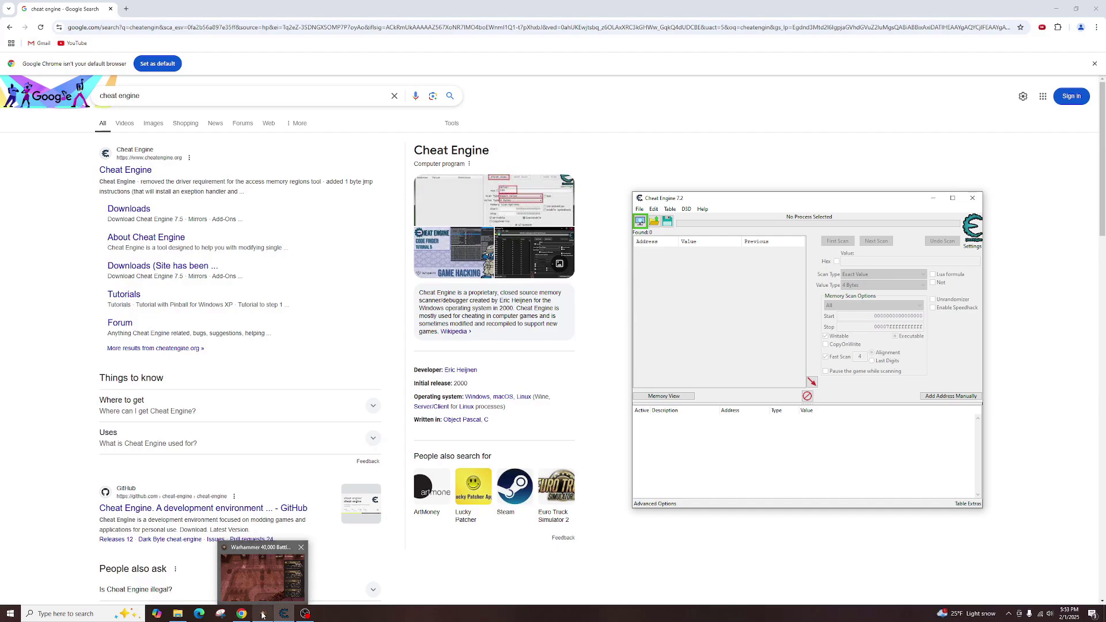
Step: Return to Battlesector and move the Tank Commander and Commissar toward the fortress gates
{"action": "left_click", "coordinate": [262, 570]}
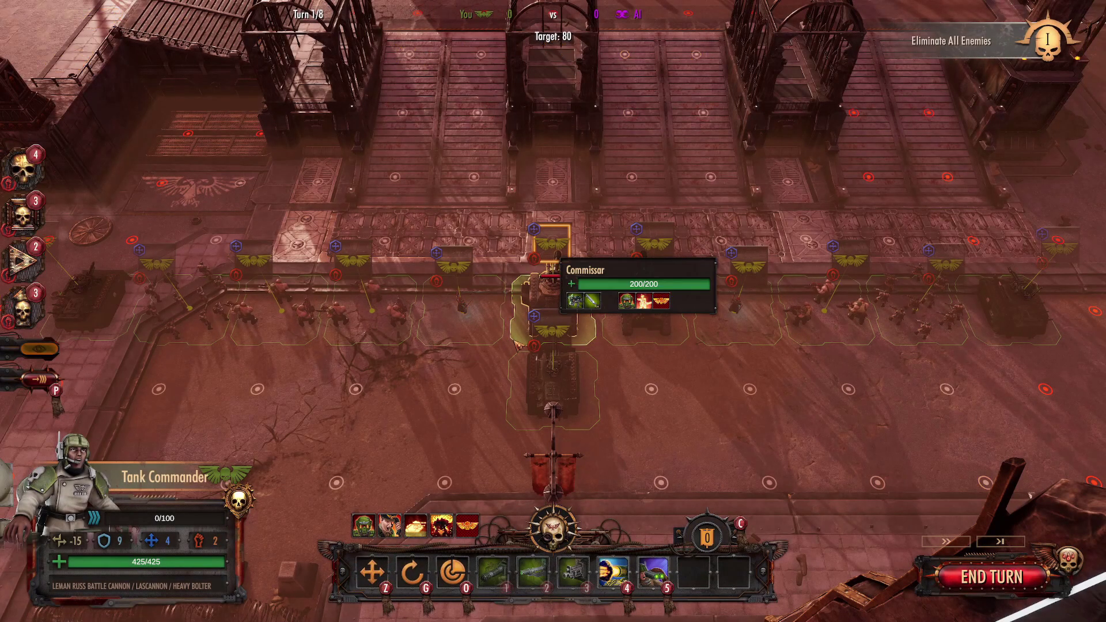
{"action": "scroll", "coordinate": [523, 339], "scroll_direction": "up", "scroll_amount": 3}
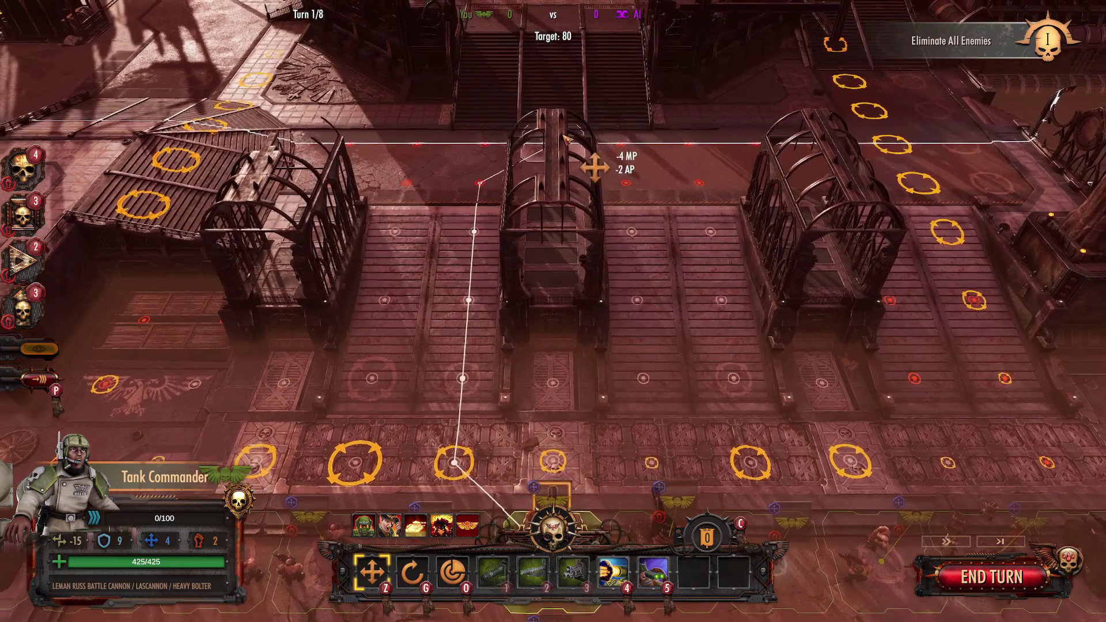
{"action": "left_click", "coordinate": [597, 148]}
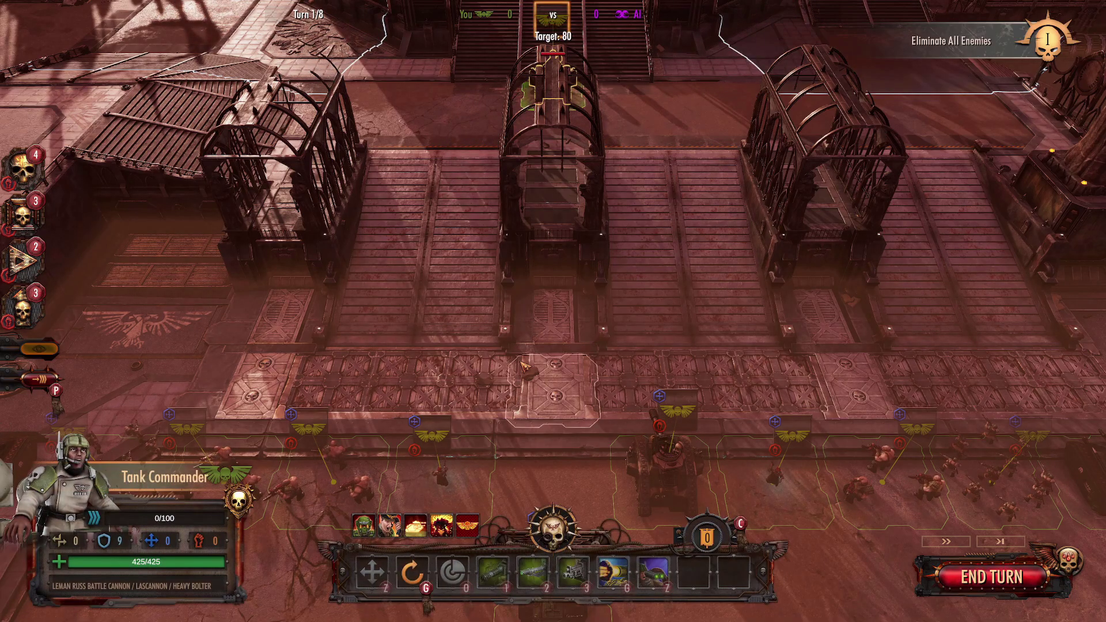
{"action": "left_click", "coordinate": [471, 435]}
{"action": "key", "text": "1"}
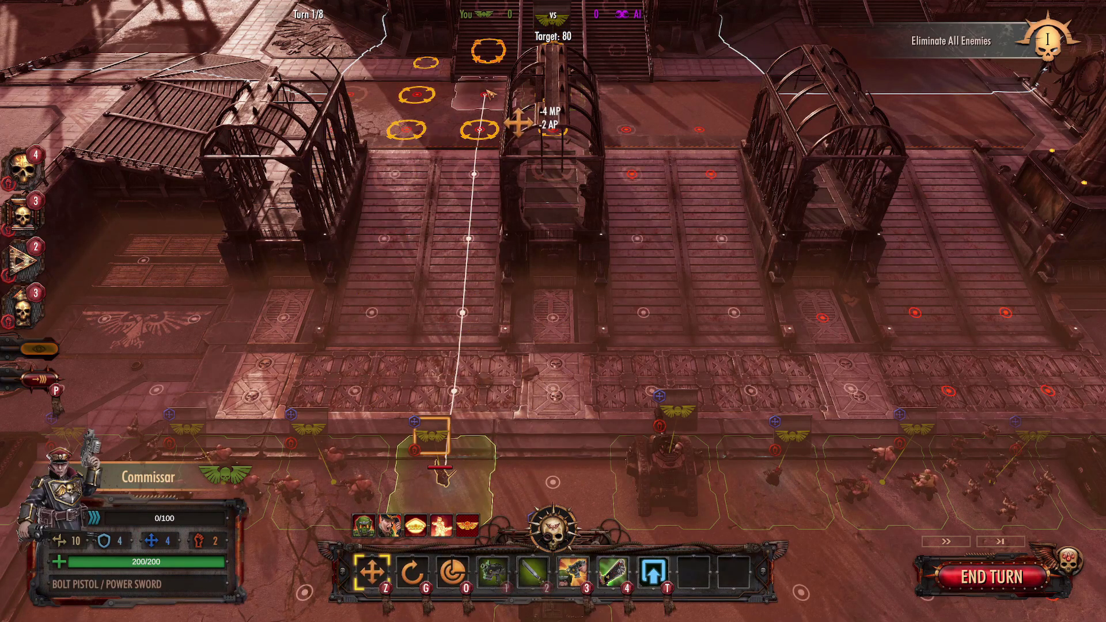
{"action": "left_click", "coordinate": [515, 118]}
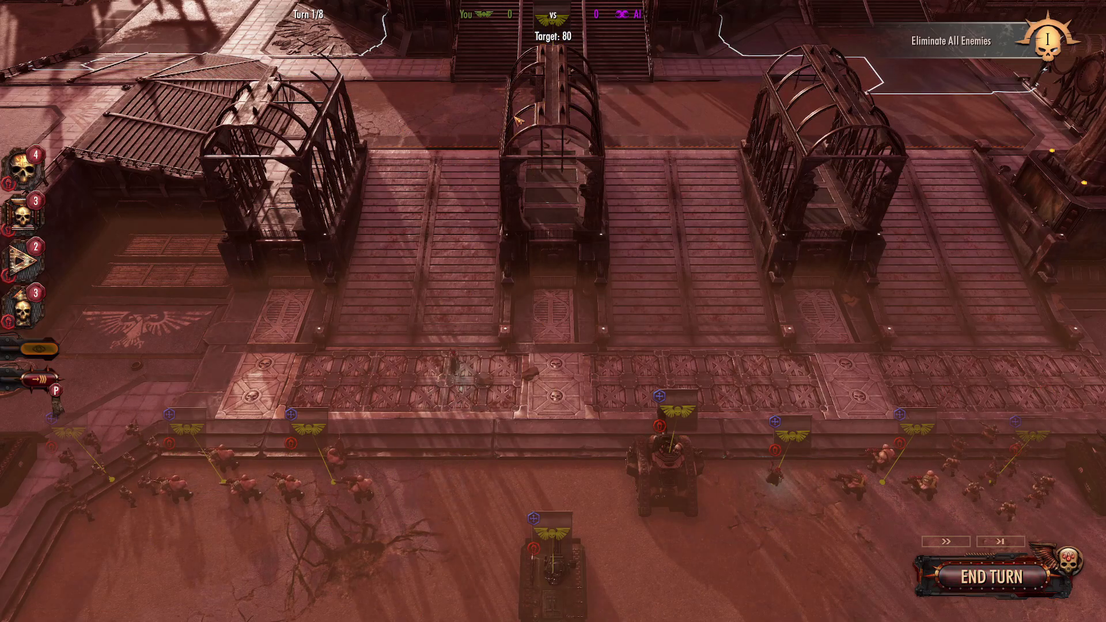
Step: Move the Ogryn Squad toward the gates and the Chimera beside the central gatehouse
{"action": "left_click", "coordinate": [364, 444]}
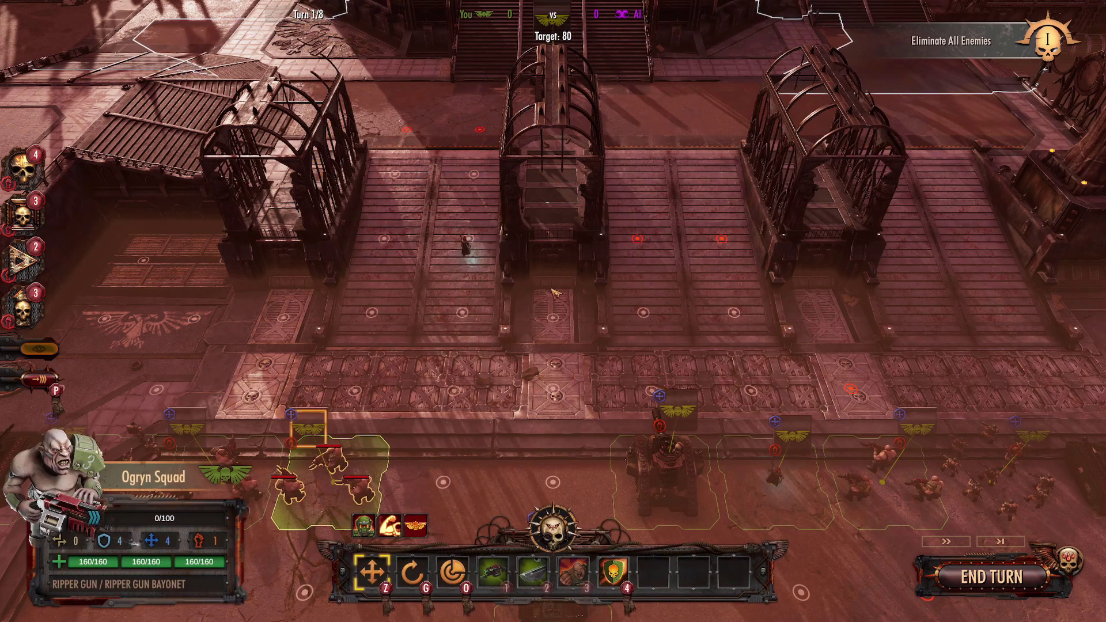
{"action": "left_click", "coordinate": [487, 138]}
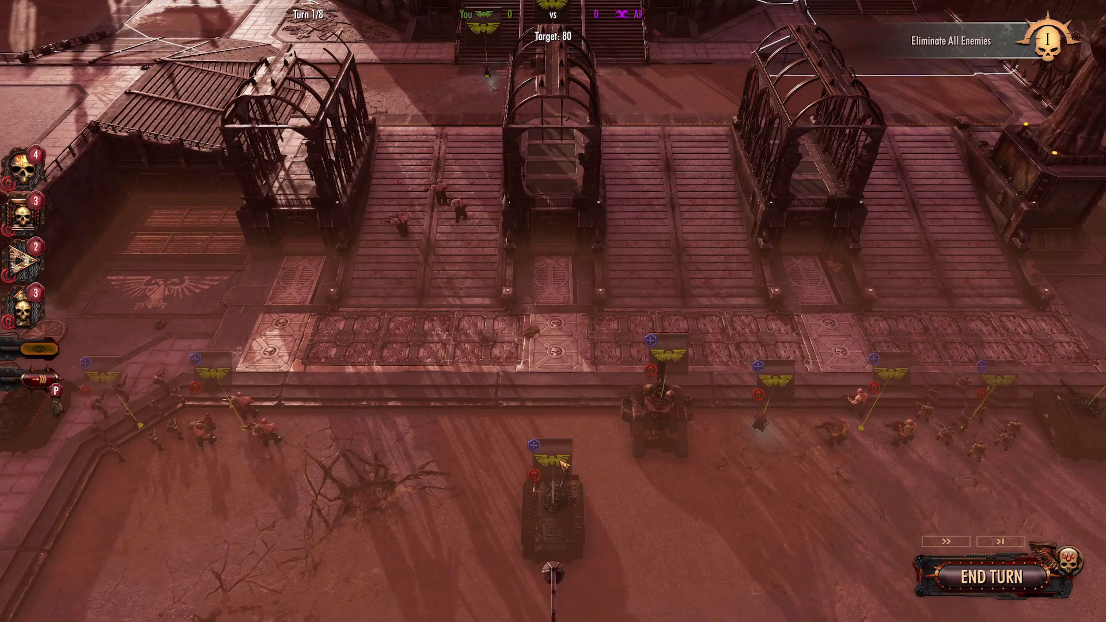
{"action": "left_click", "coordinate": [560, 464]}
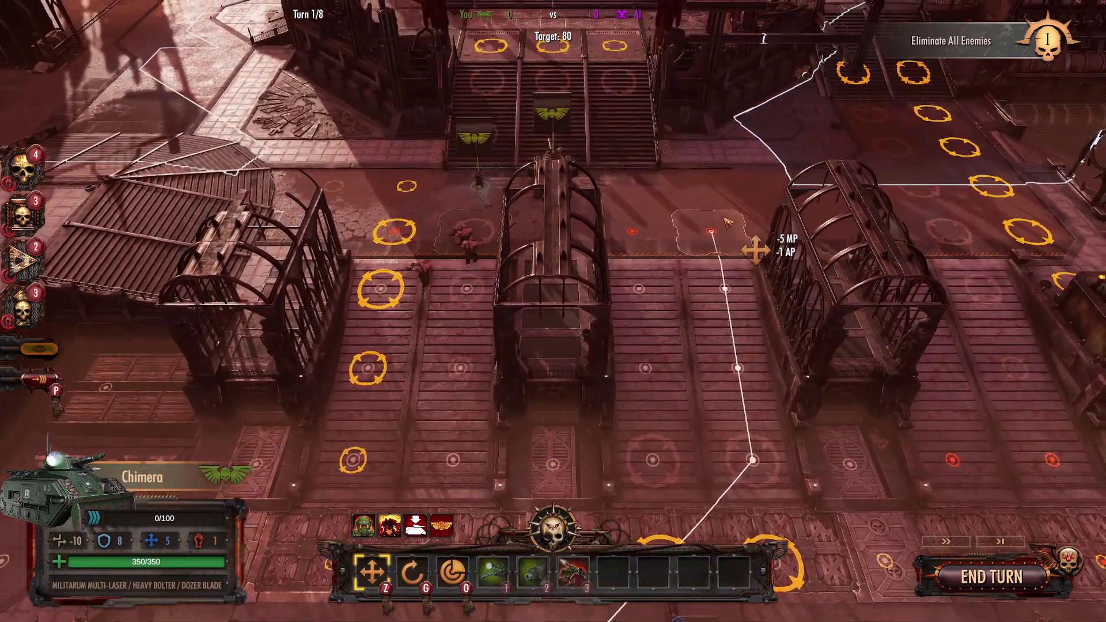
{"action": "left_click", "coordinate": [727, 221]}
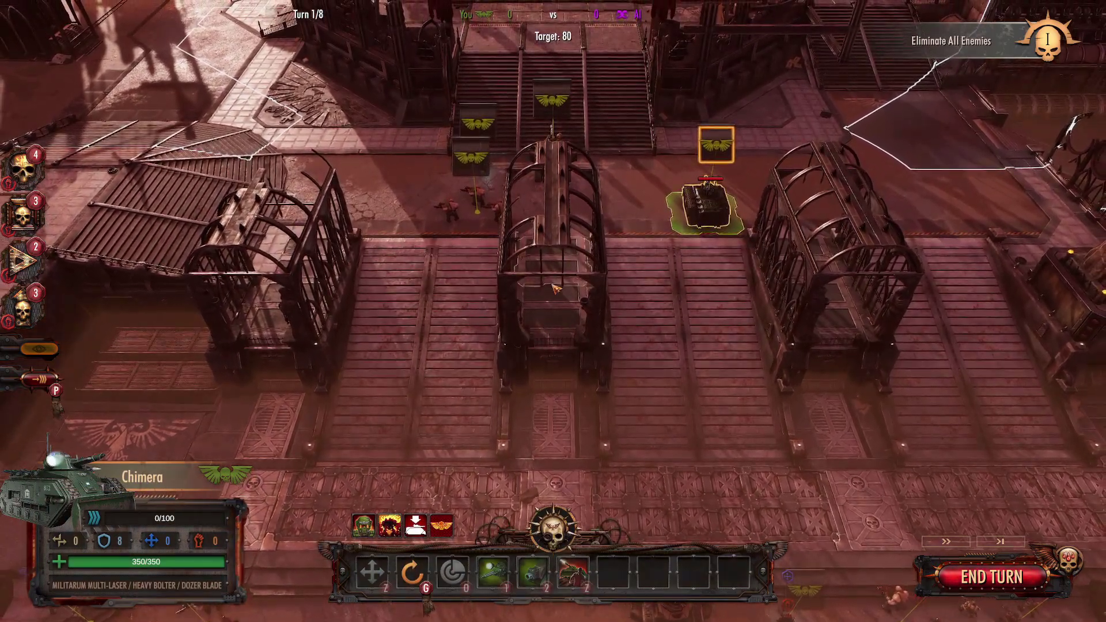
Step: Alt+Tab through the open windows until Cheat Engine 7.2 sits over the game
{"action": "key", "text": "alt+Tab"}
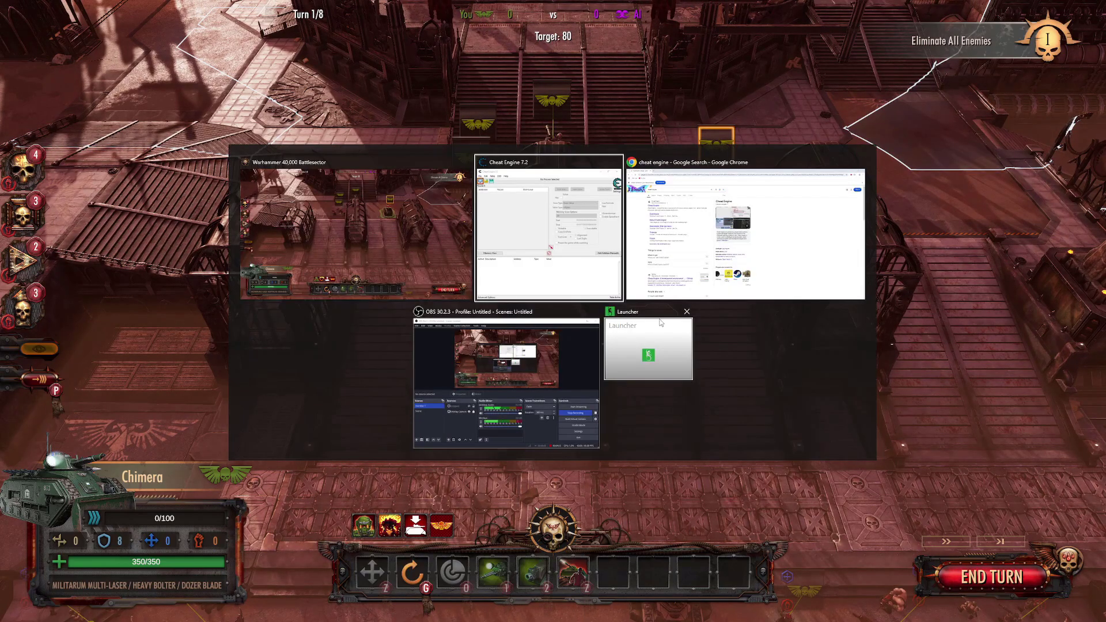
{"action": "key", "text": "Tab"}
{"action": "key", "text": "Tab"}
{"action": "key", "text": "Tab"}
{"action": "key", "text": "Tab"}
{"action": "key", "text": "Tab"}
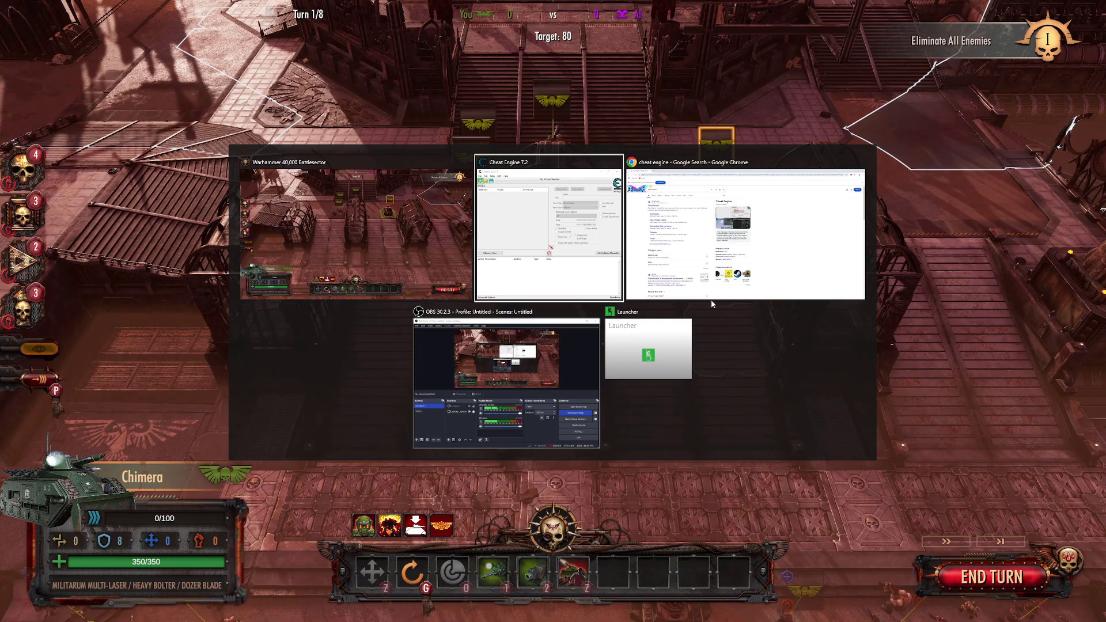
{"action": "key", "text": "alt"}
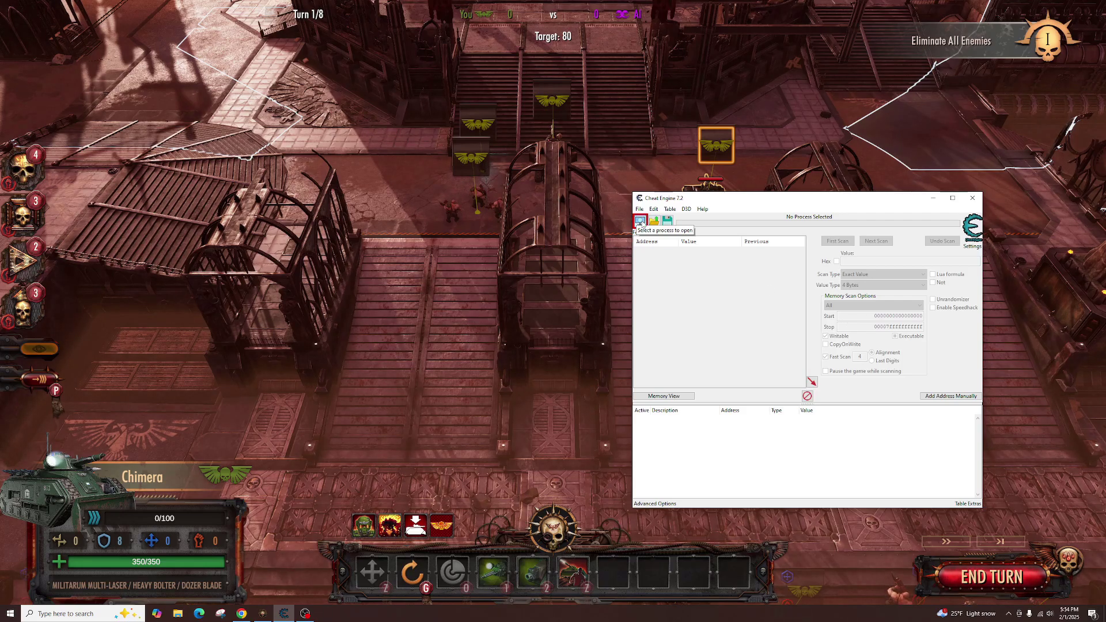
Step: Attach Cheat Engine to the Warhammer 40K Battlesector.exe process from the Process List
{"action": "left_click", "coordinate": [641, 222]}
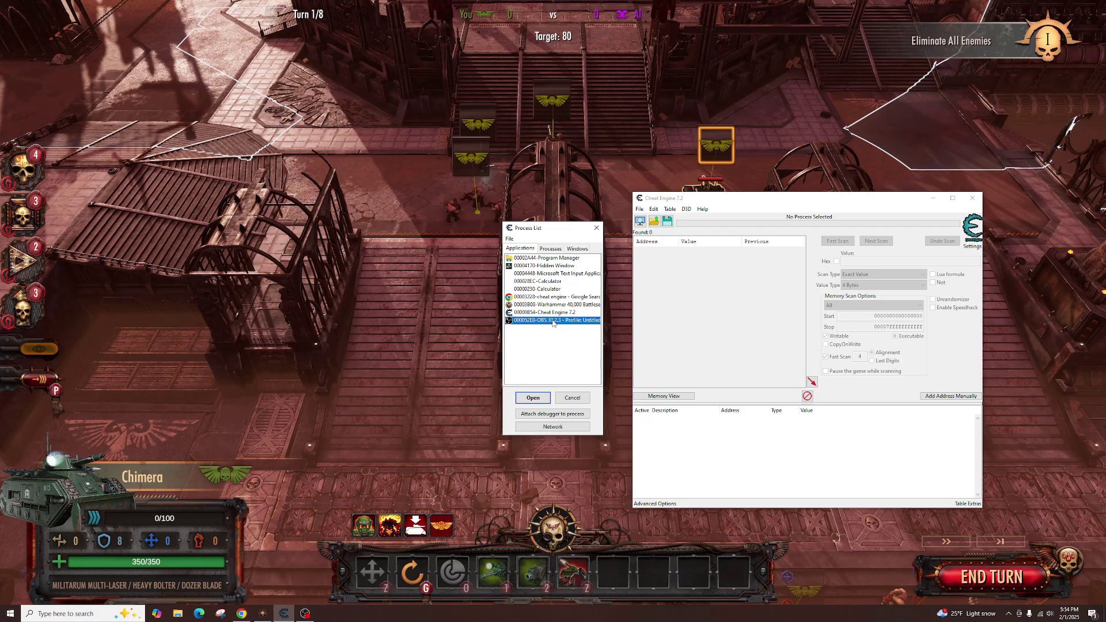
{"action": "left_click", "coordinate": [550, 313]}
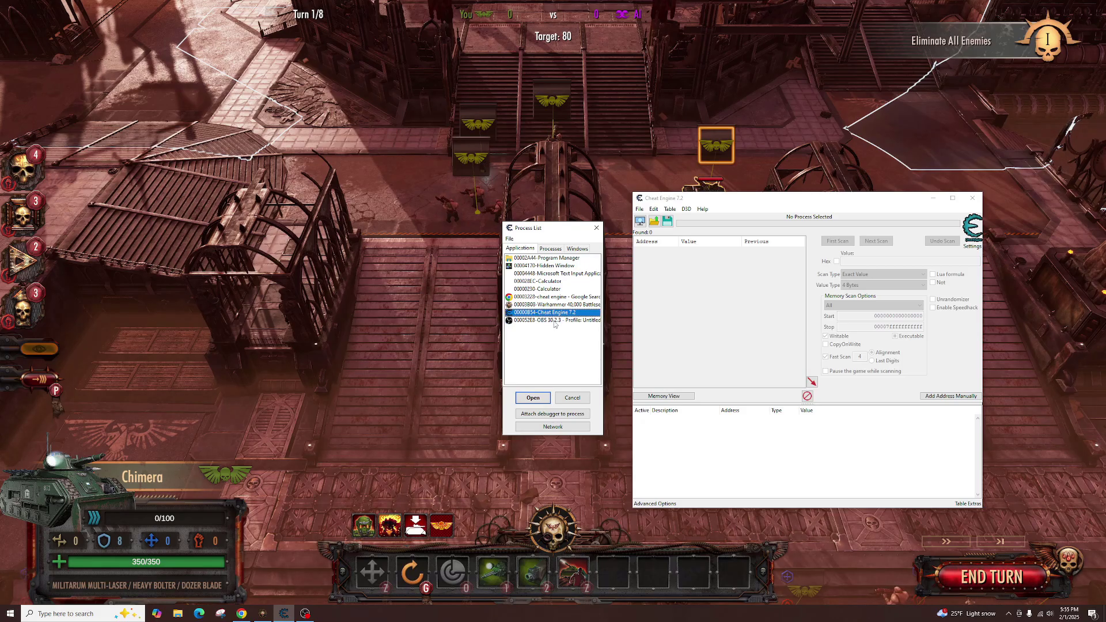
{"action": "left_click", "coordinate": [562, 304]}
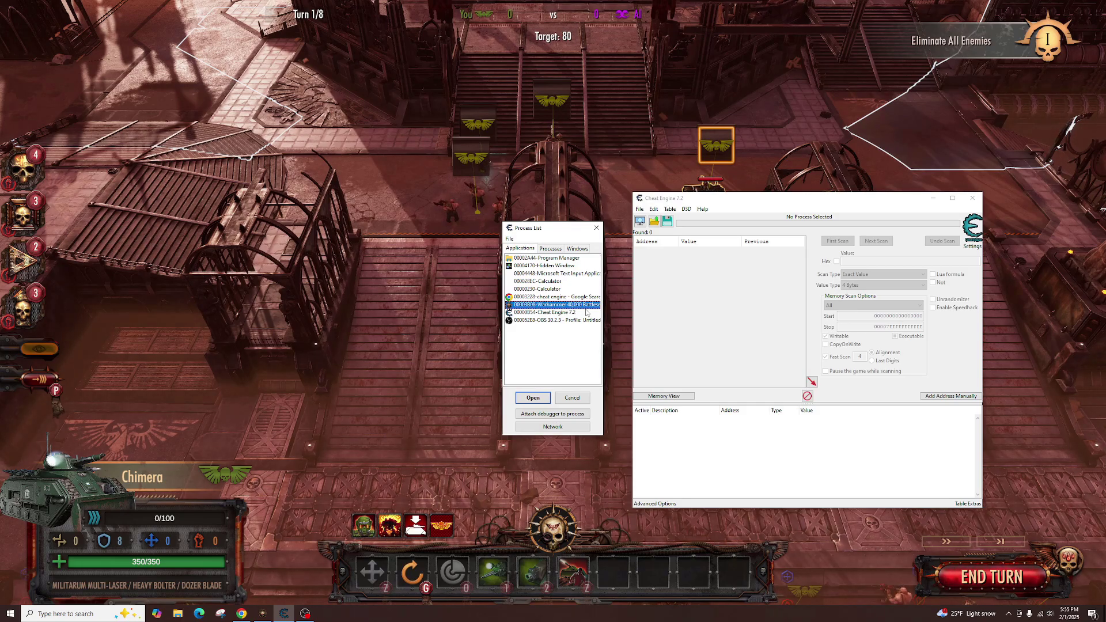
{"action": "left_click", "coordinate": [544, 399]}
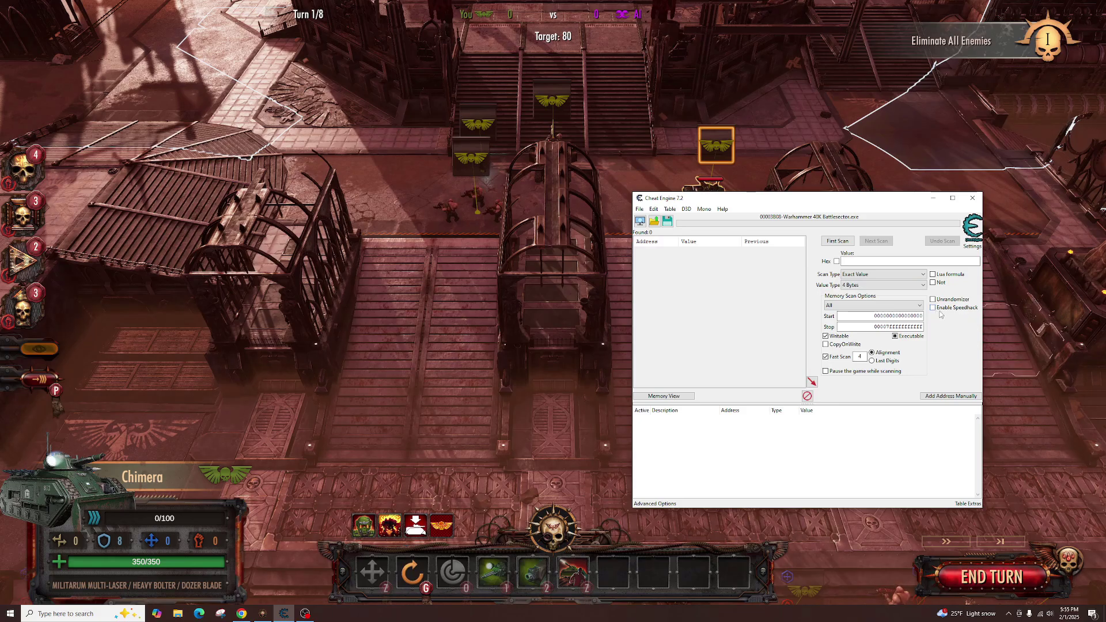
Step: Enable Speedhack and replace the current Speed value with 2
{"action": "left_click", "coordinate": [934, 307]}
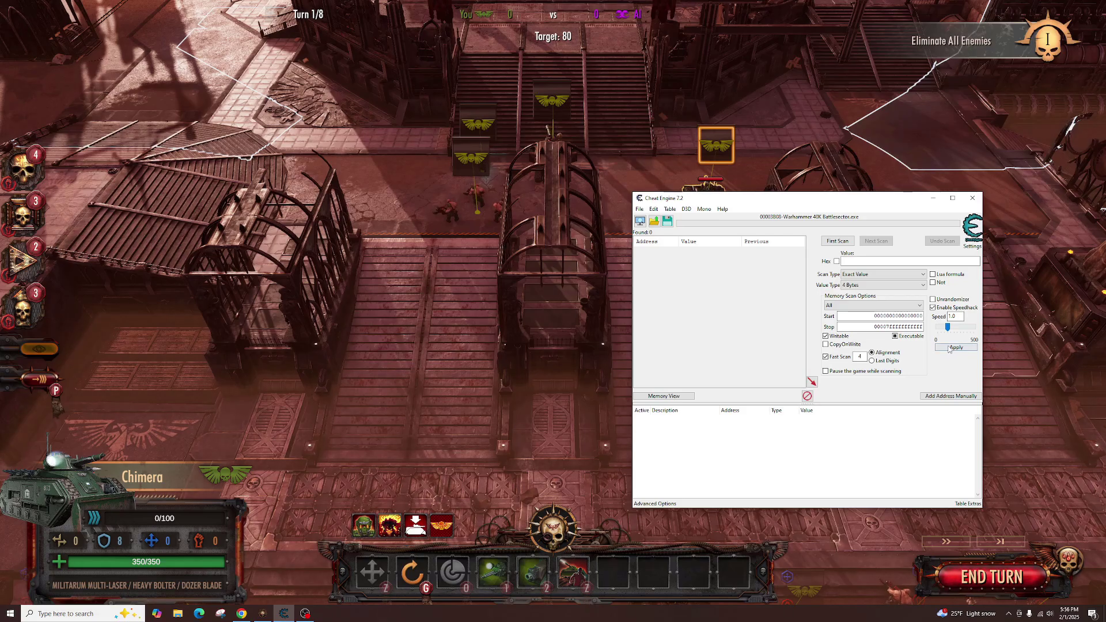
{"action": "double_click", "coordinate": [951, 316]}
{"action": "type", "text": "2"}
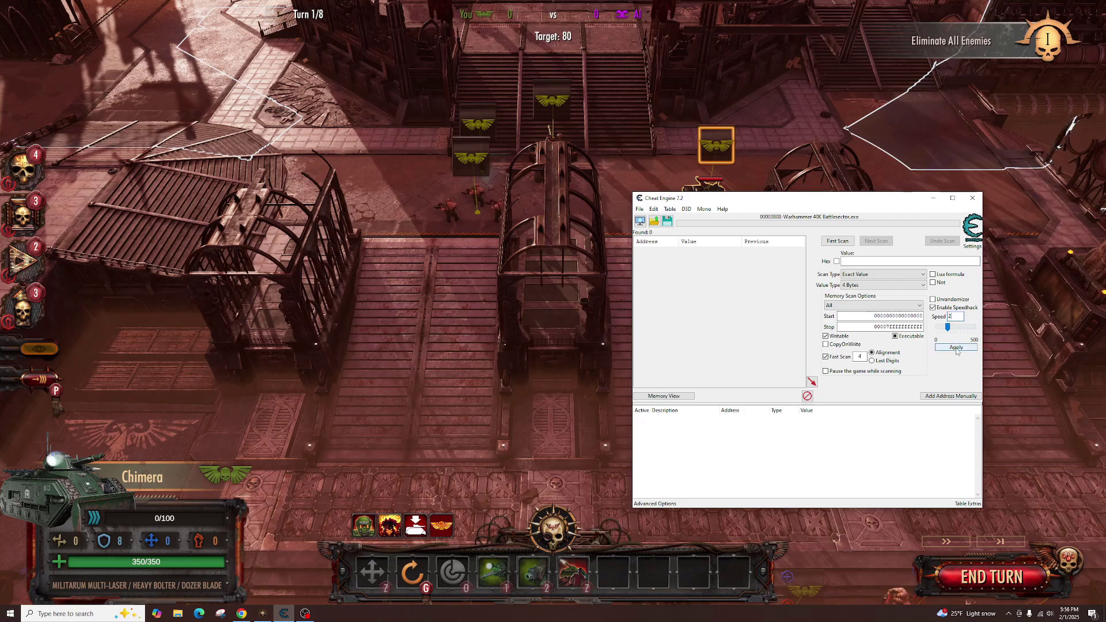
Step: Apply the new game speed, then select and deselect the Ogryn Squad
{"action": "left_click", "coordinate": [553, 346]}
{"action": "scroll", "coordinate": [553, 346], "scroll_direction": "down", "scroll_amount": 3}
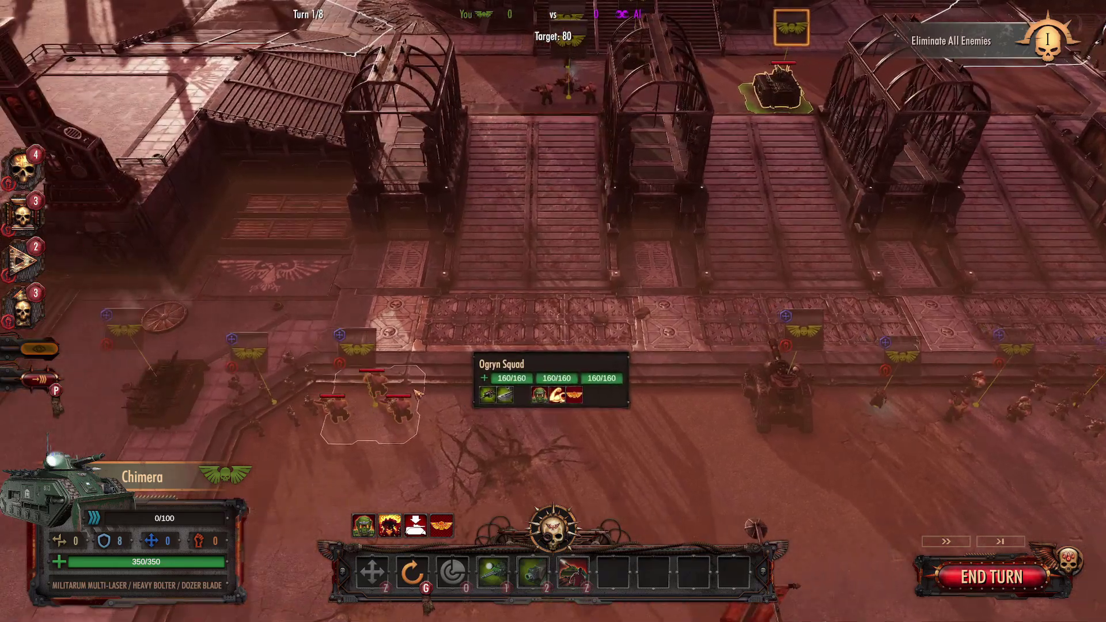
{"action": "left_click", "coordinate": [485, 380]}
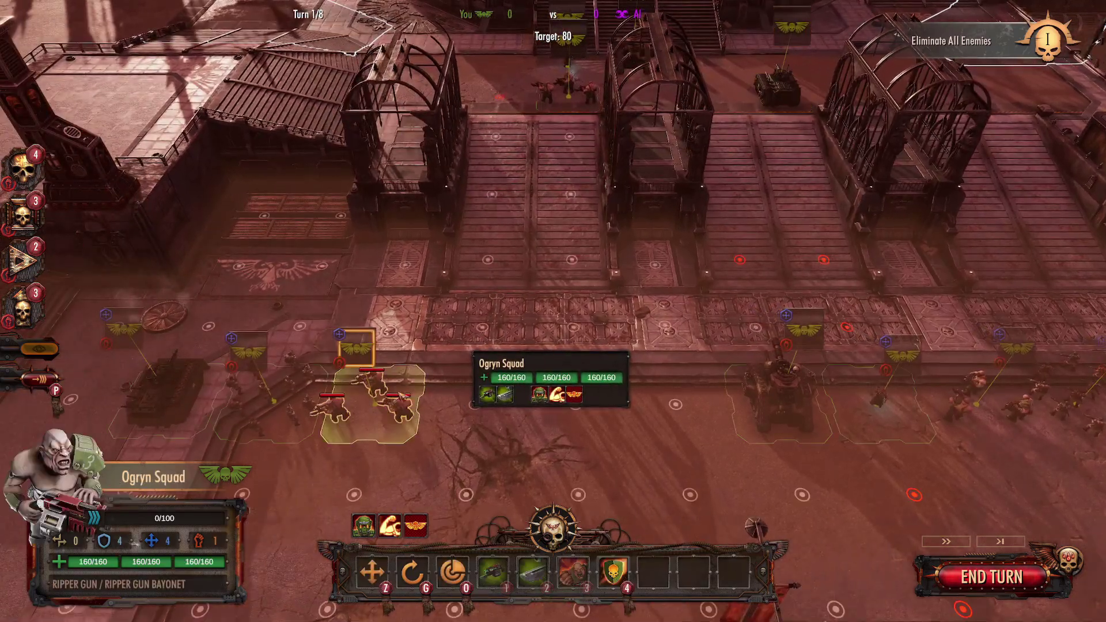
{"action": "left_click", "coordinate": [505, 267]}
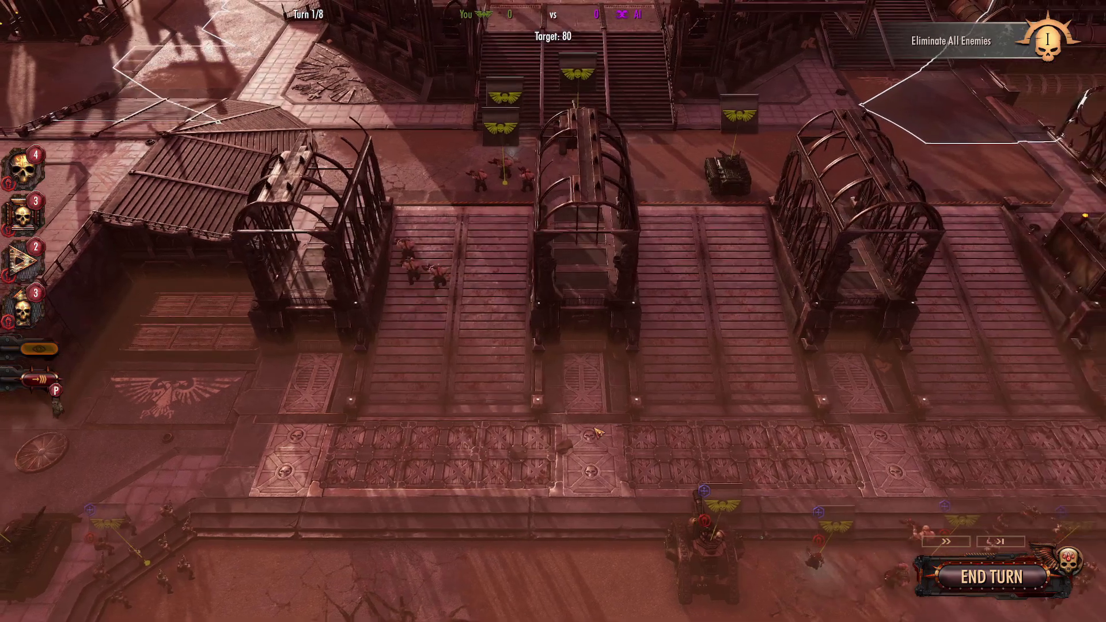
Step: Move the Tank Commander to the top of the central ramp and pan the battlefield
{"action": "left_click", "coordinate": [674, 449]}
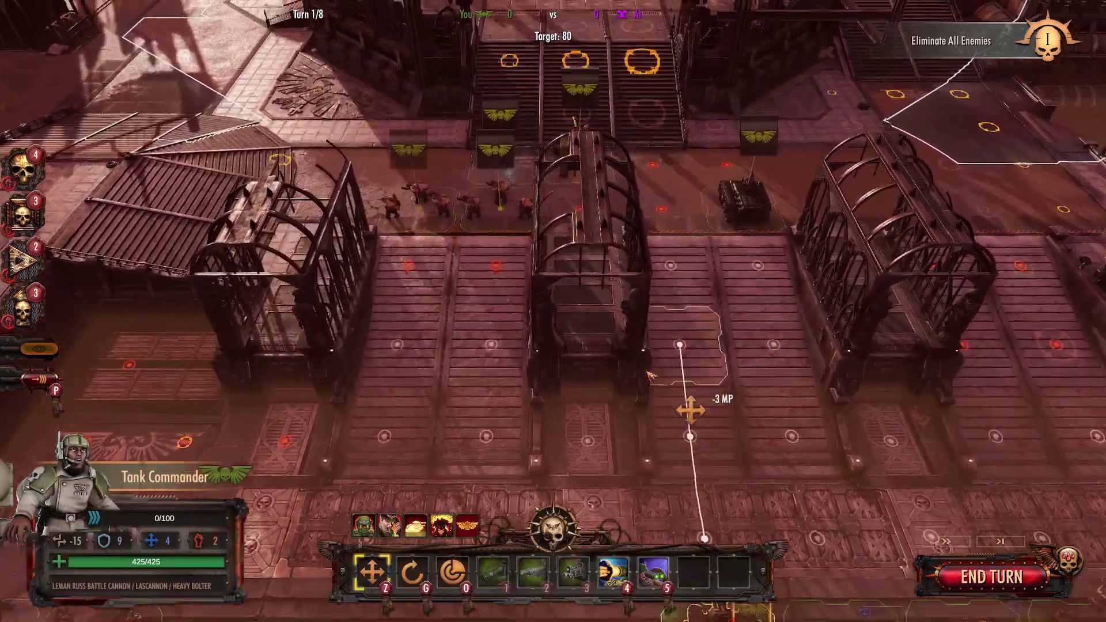
{"action": "right_click", "coordinate": [649, 374]}
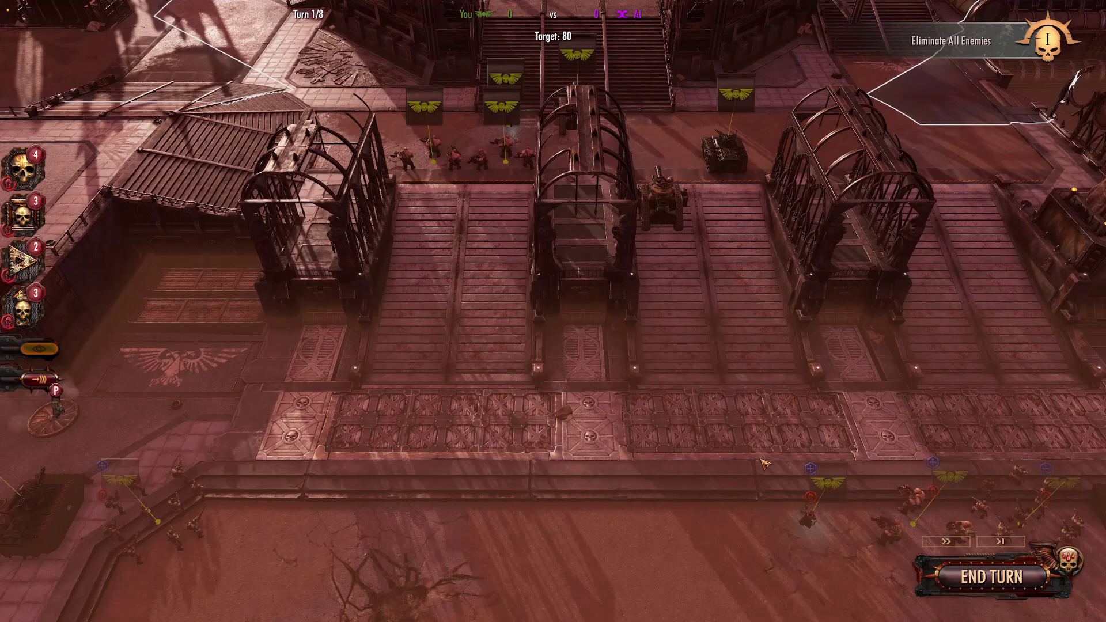
{"action": "left_click", "coordinate": [821, 493]}
{"action": "left_click", "coordinate": [657, 131]}
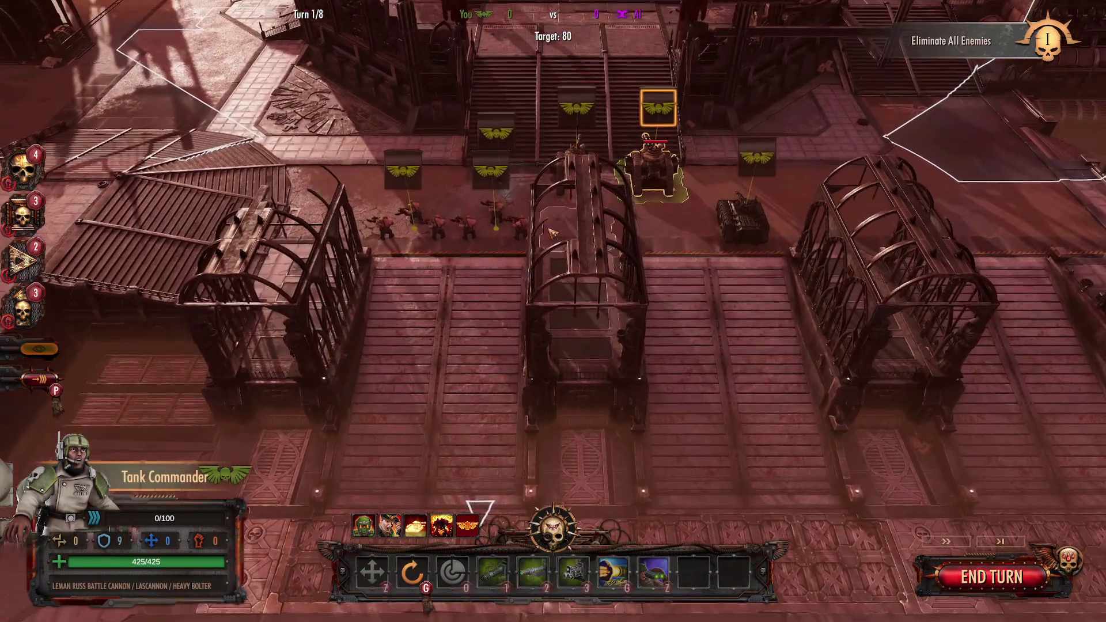
{"action": "key", "text": "w"}
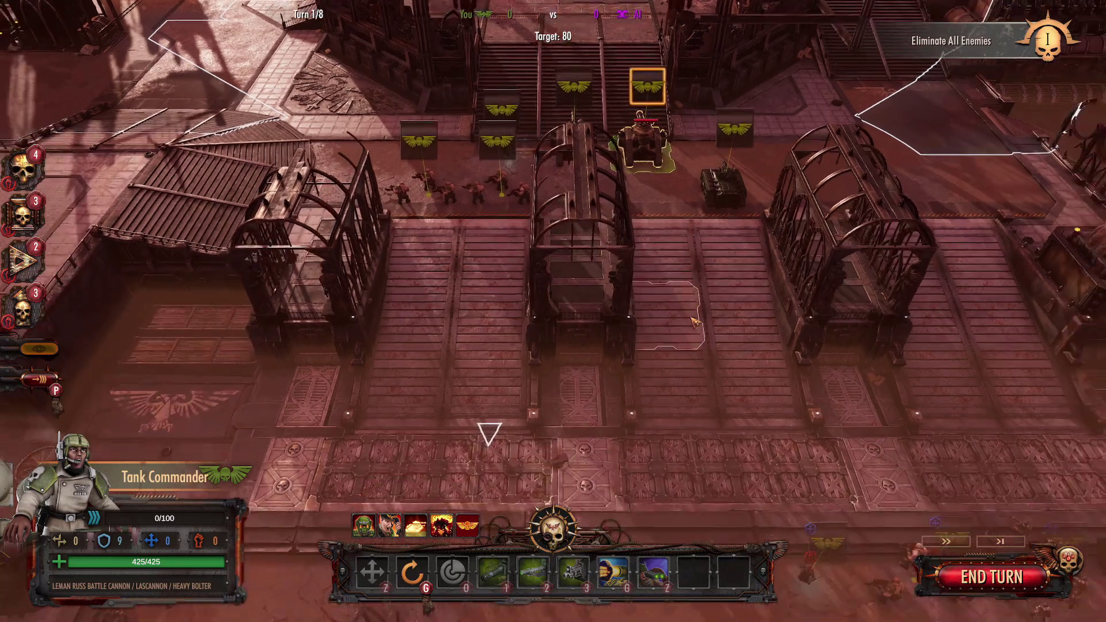
{"action": "scroll", "coordinate": [691, 320], "scroll_direction": "down", "scroll_amount": 5}
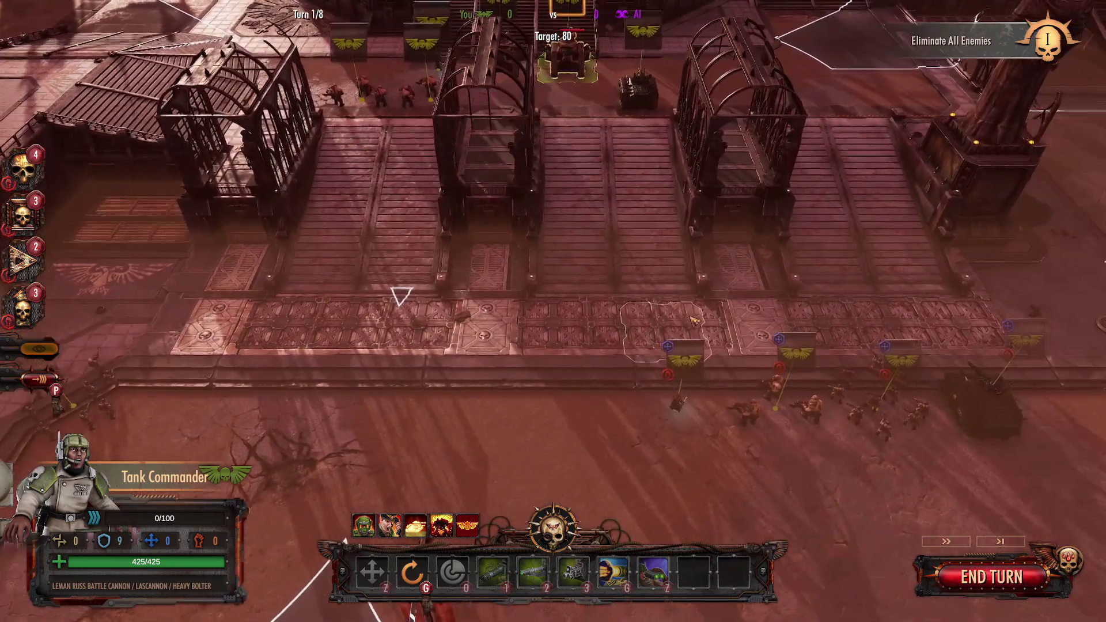
{"action": "scroll", "coordinate": [693, 318], "scroll_direction": "up", "scroll_amount": 4}
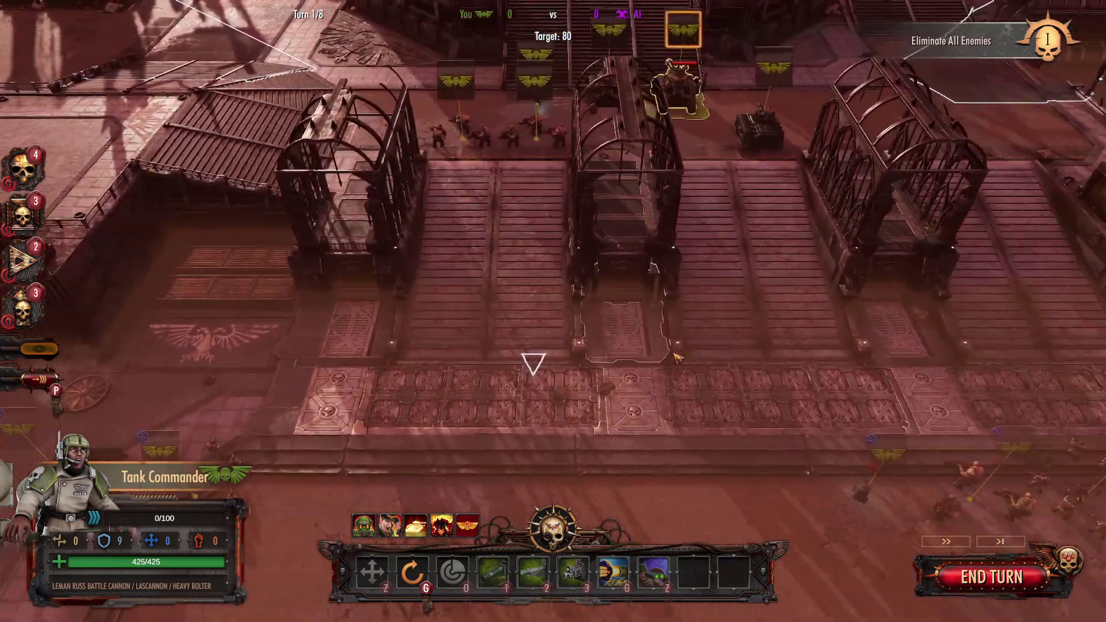
{"action": "key", "text": "d"}
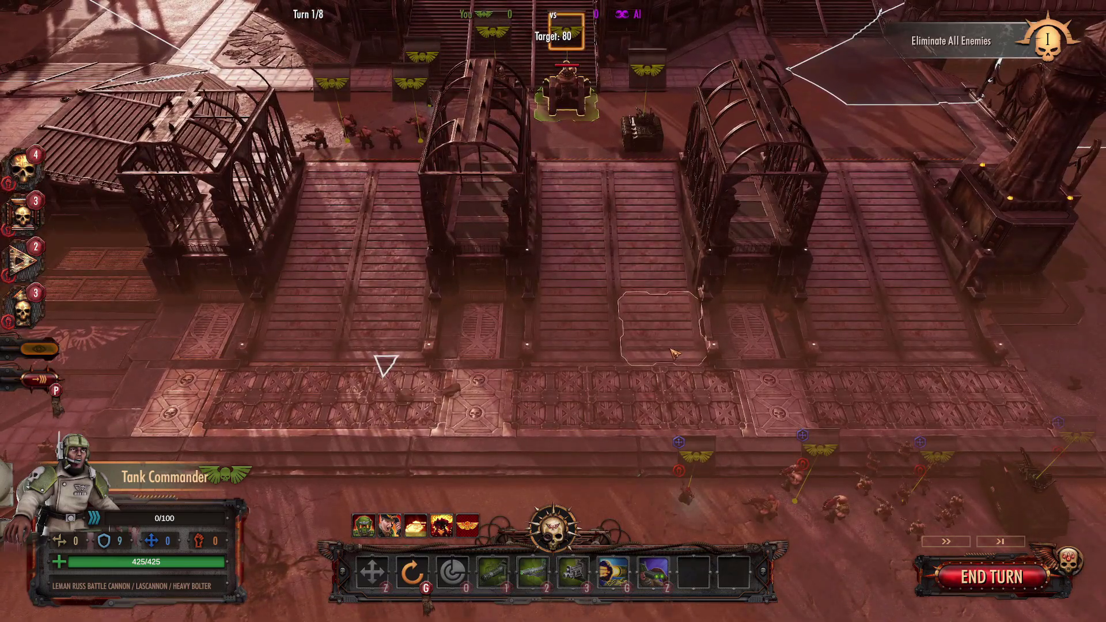
{"action": "mouse_move", "coordinate": [685, 488]}
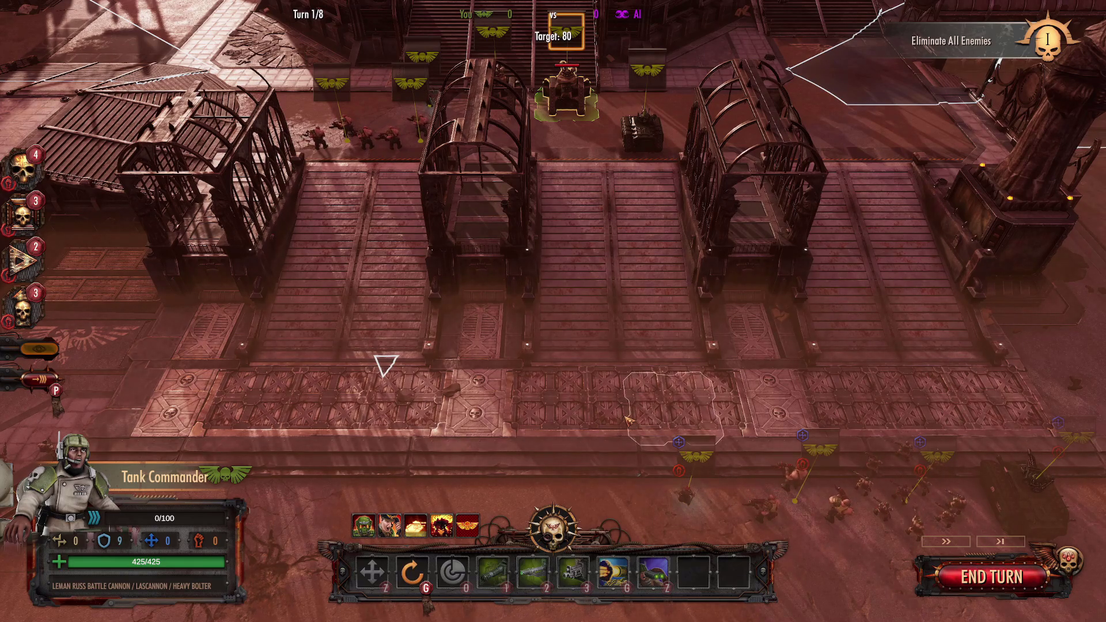
Step: Apply speedhack speed 3, return to the game and move the Commissar toward the Chimera
{"action": "key", "text": "alt+Tab"}
{"action": "key", "text": "alt+Tab"}
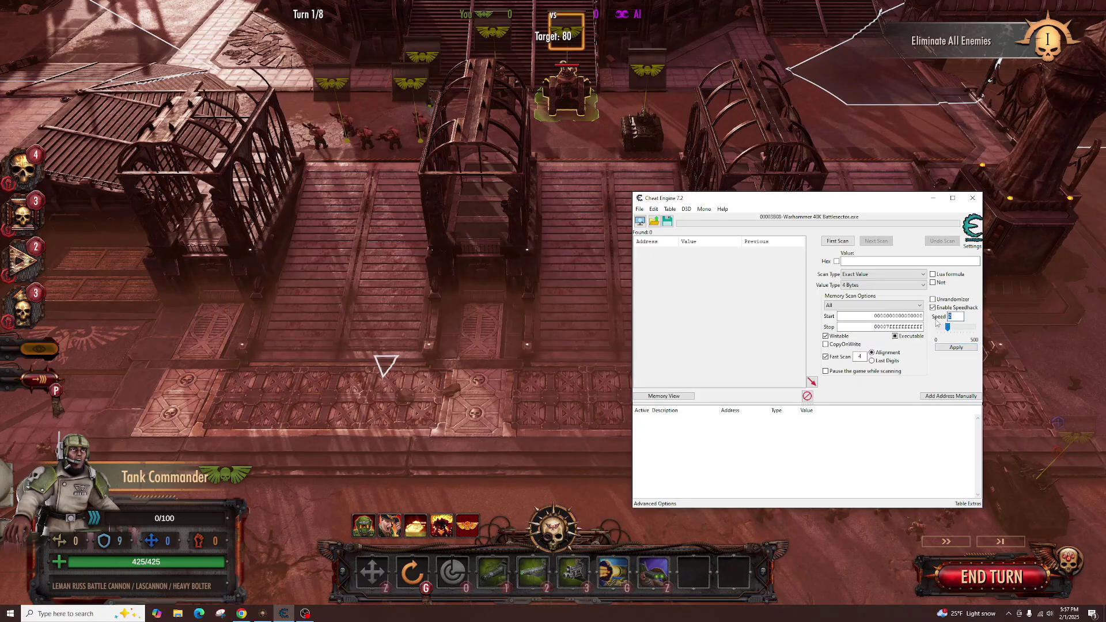
{"action": "left_click", "coordinate": [955, 348]}
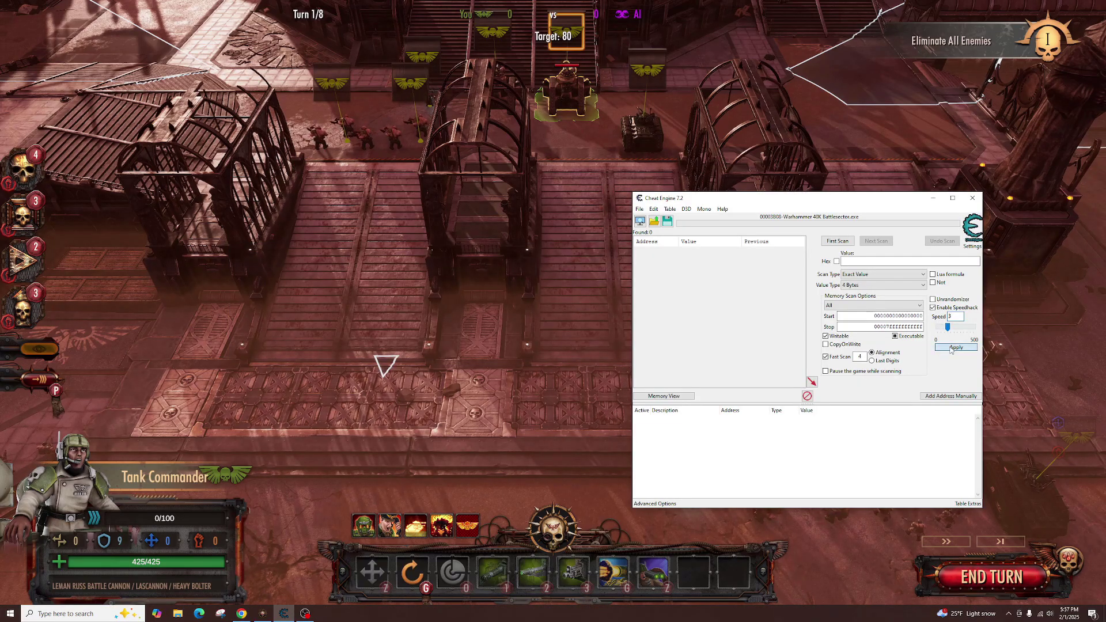
{"action": "key", "text": "alt+Tab"}
{"action": "left_click", "coordinate": [695, 476]}
{"action": "left_click", "coordinate": [691, 293]}
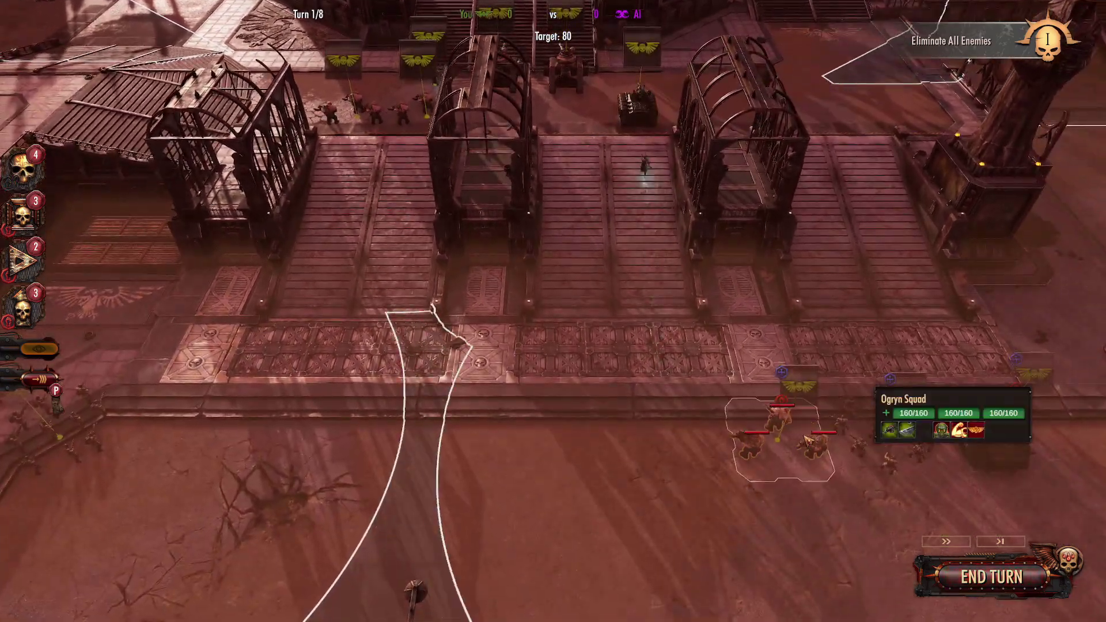
Step: Move the Ogryn Squad and the Chimera to new positions
{"action": "left_click", "coordinate": [816, 441]}
{"action": "left_click", "coordinate": [730, 301]}
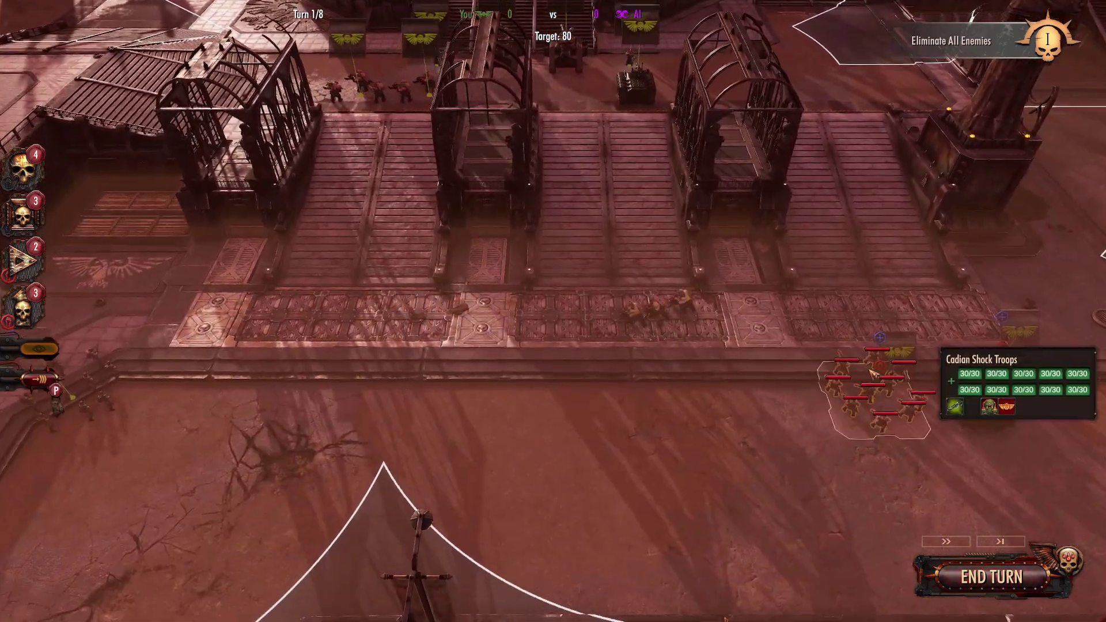
{"action": "left_click", "coordinate": [873, 380]}
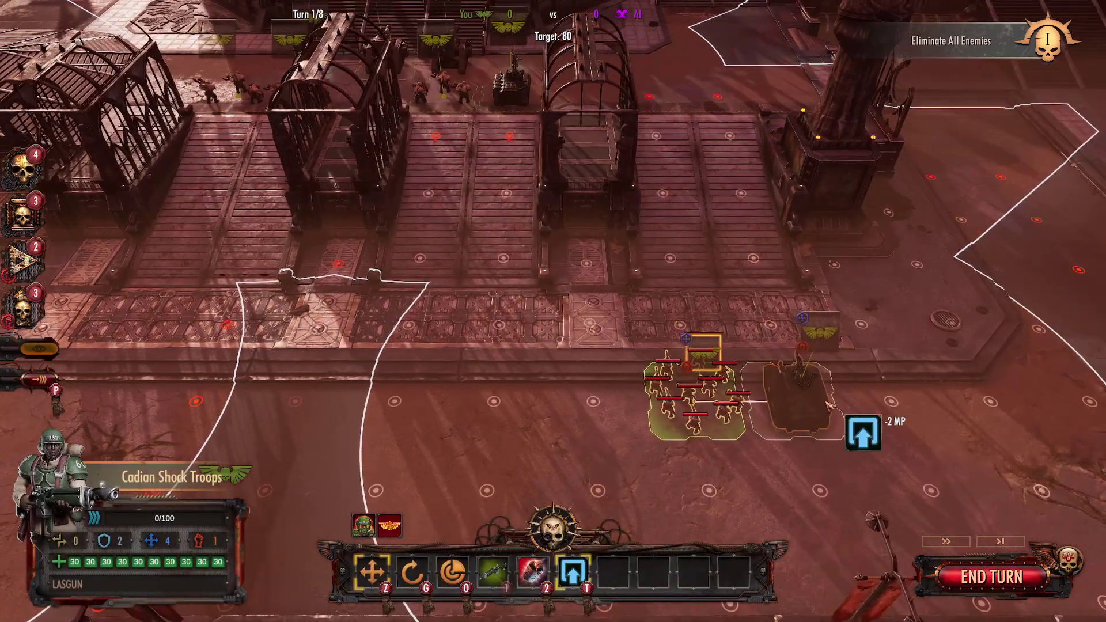
{"action": "left_click", "coordinate": [639, 86]}
{"action": "left_click", "coordinate": [609, 333]}
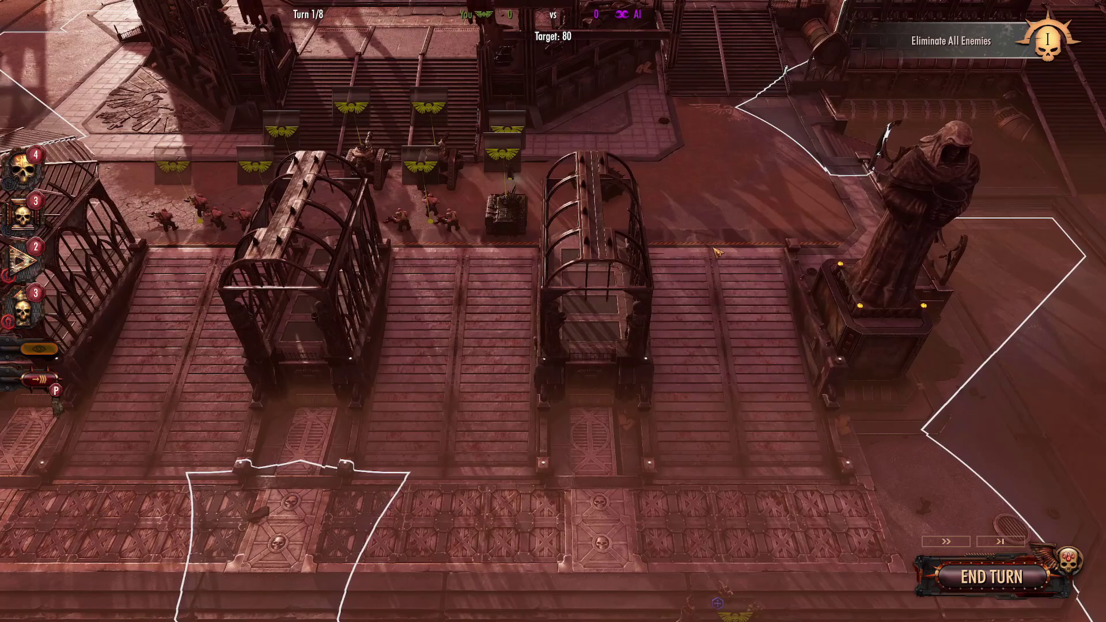
{"action": "key", "text": "Tab"}
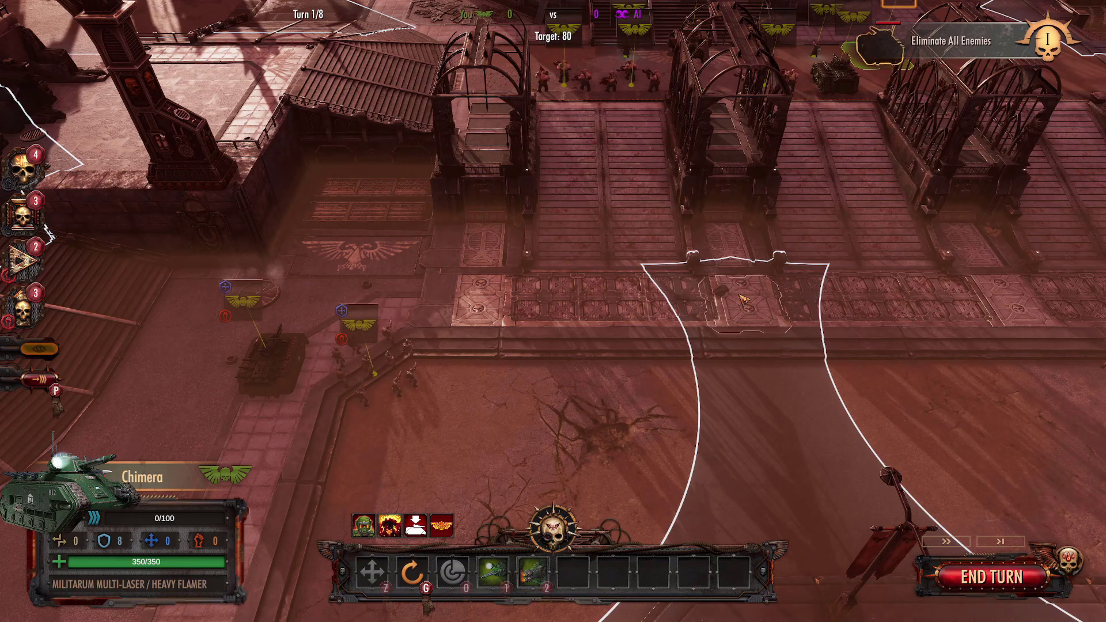
Step: Switch to Cheat Engine and close it to restore normal game speed
{"action": "key", "text": "alt+Tab"}
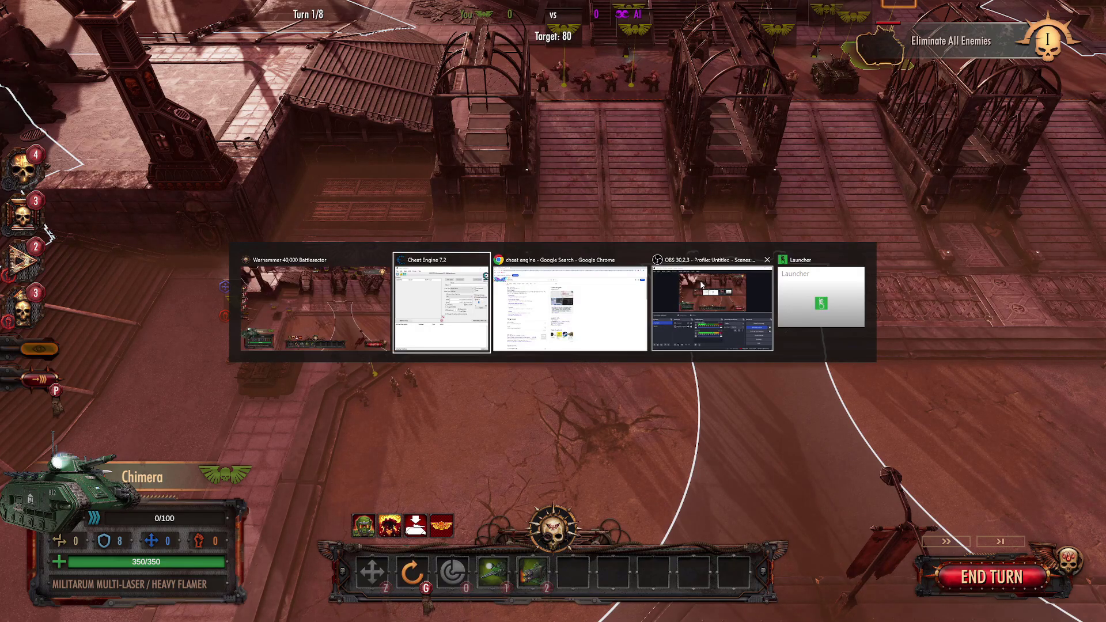
{"action": "key", "text": "Tab"}
{"action": "key", "text": "Tab"}
{"action": "key", "text": "Tab"}
{"action": "key", "text": "Tab"}
{"action": "key", "text": "Tab"}
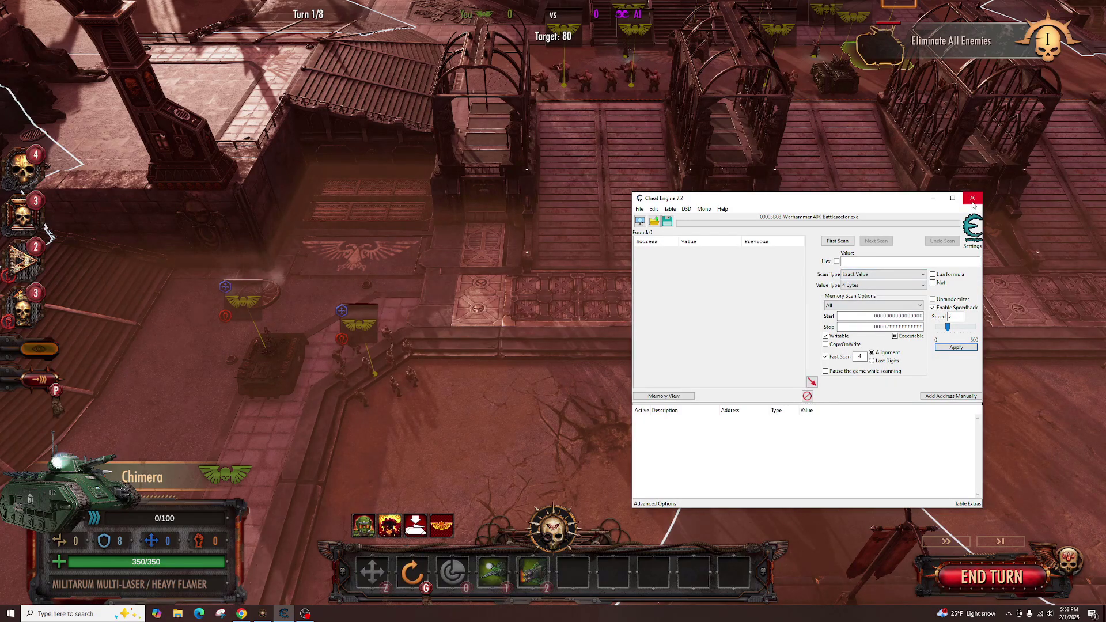
{"action": "left_click", "coordinate": [972, 199]}
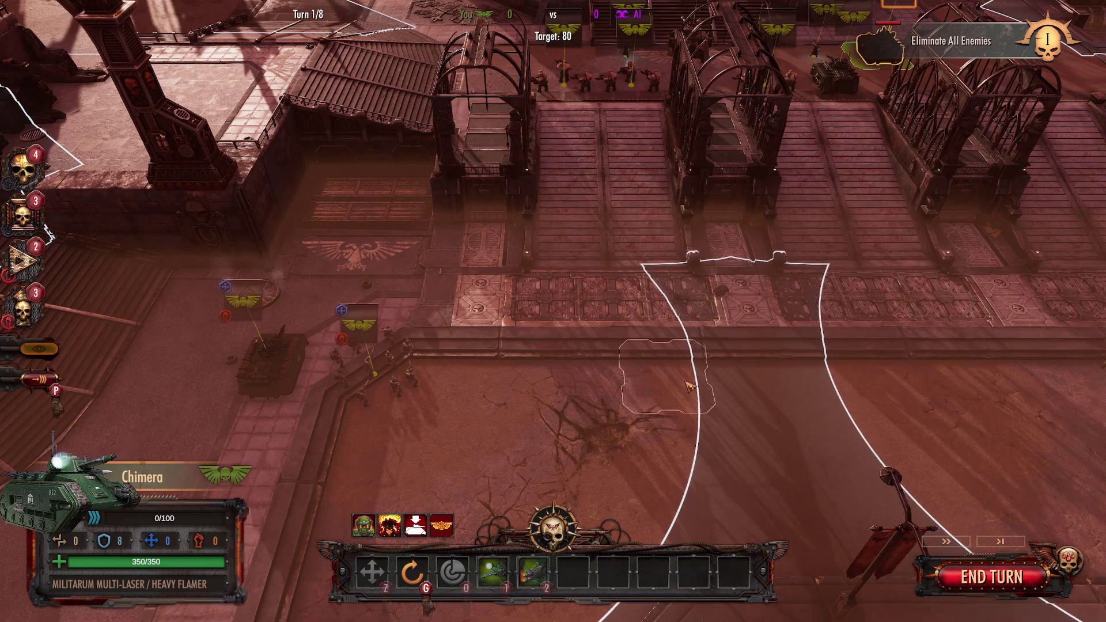
Step: Deselect the Chimera and move the Cadian Shock Troops up the central ramp
{"action": "left_click", "coordinate": [646, 404]}
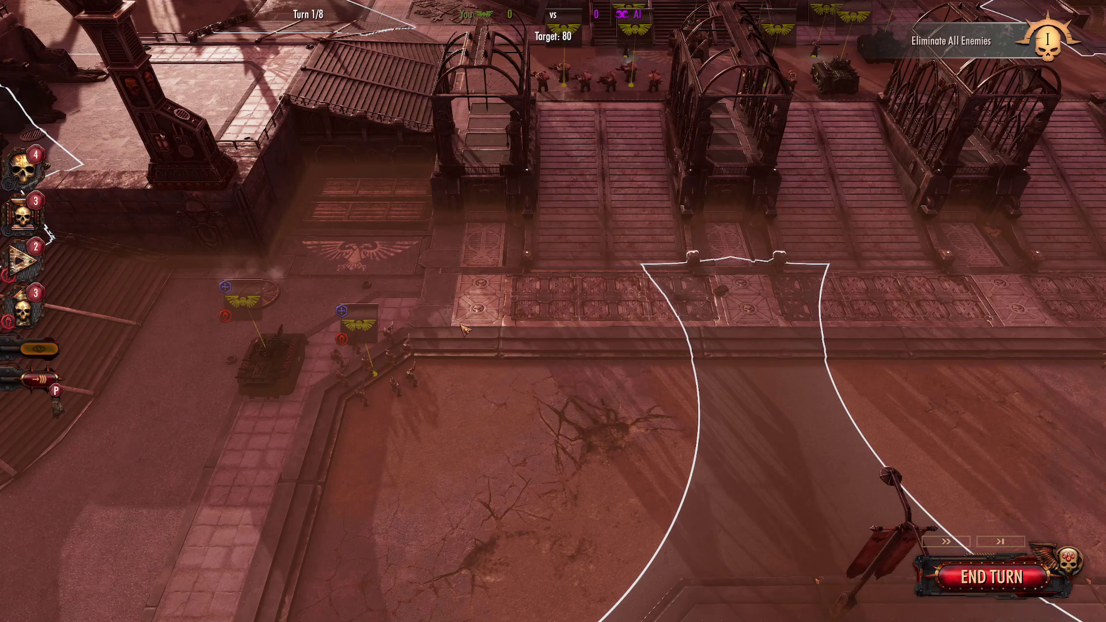
{"action": "left_click", "coordinate": [380, 363]}
{"action": "right_click", "coordinate": [483, 354]}
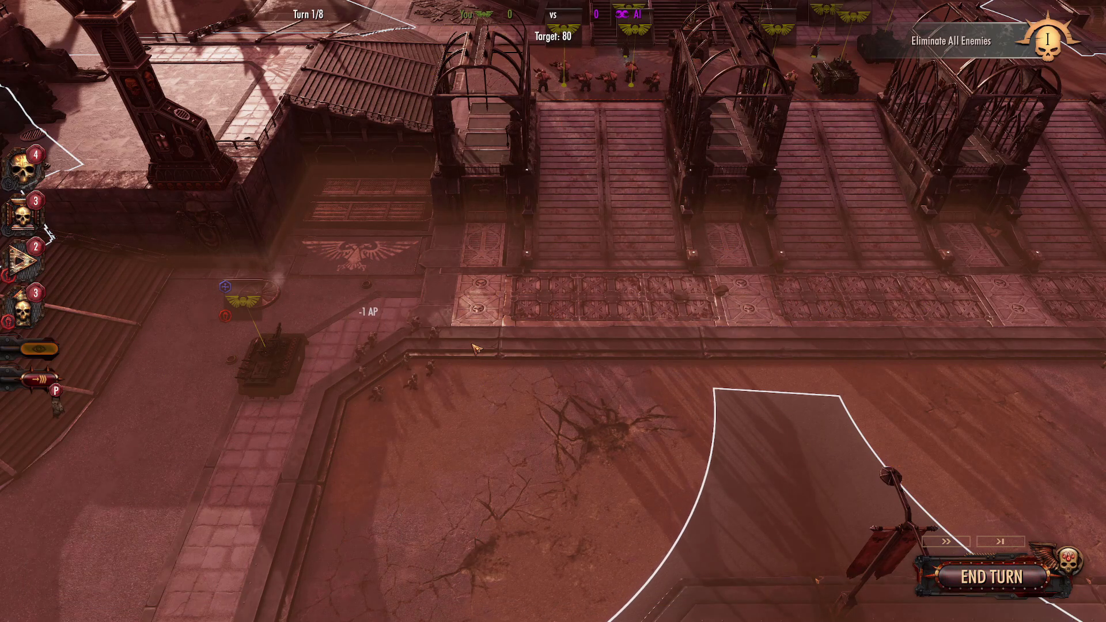